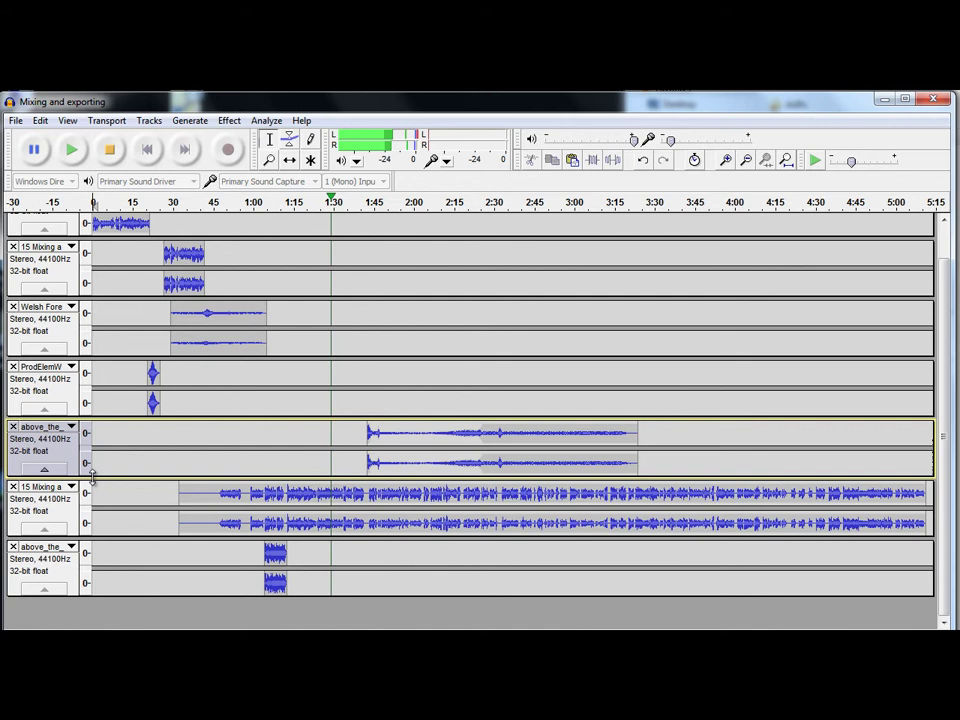
Enlarge the music track and, with the Envelope Tool, pull its volume down to a low level
left_click_drag(100, 474, 130, 626)
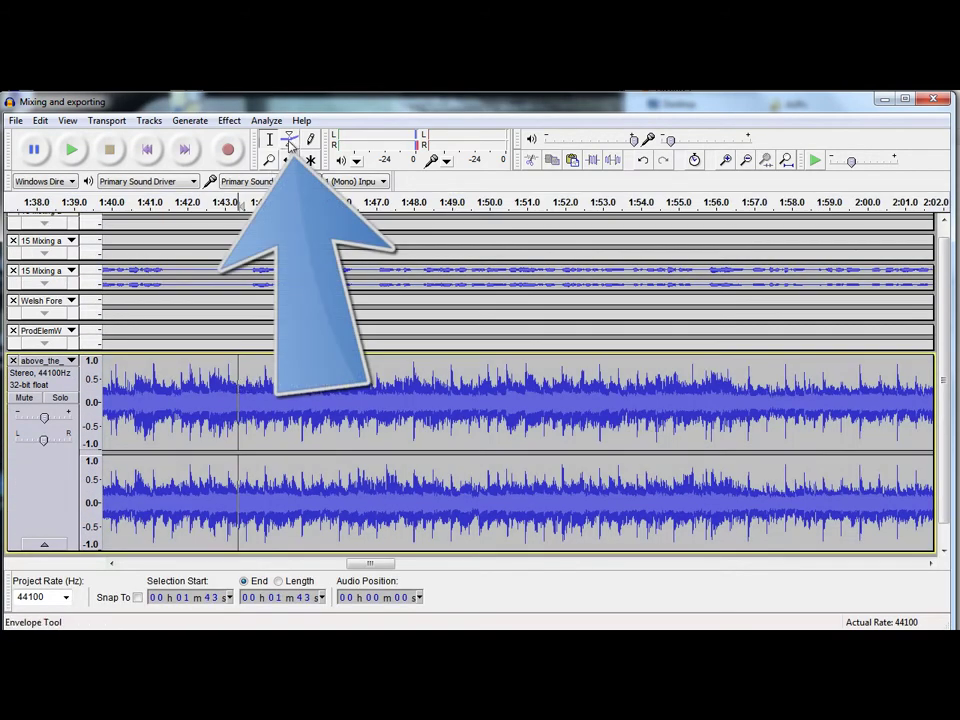
left_click(289, 140)
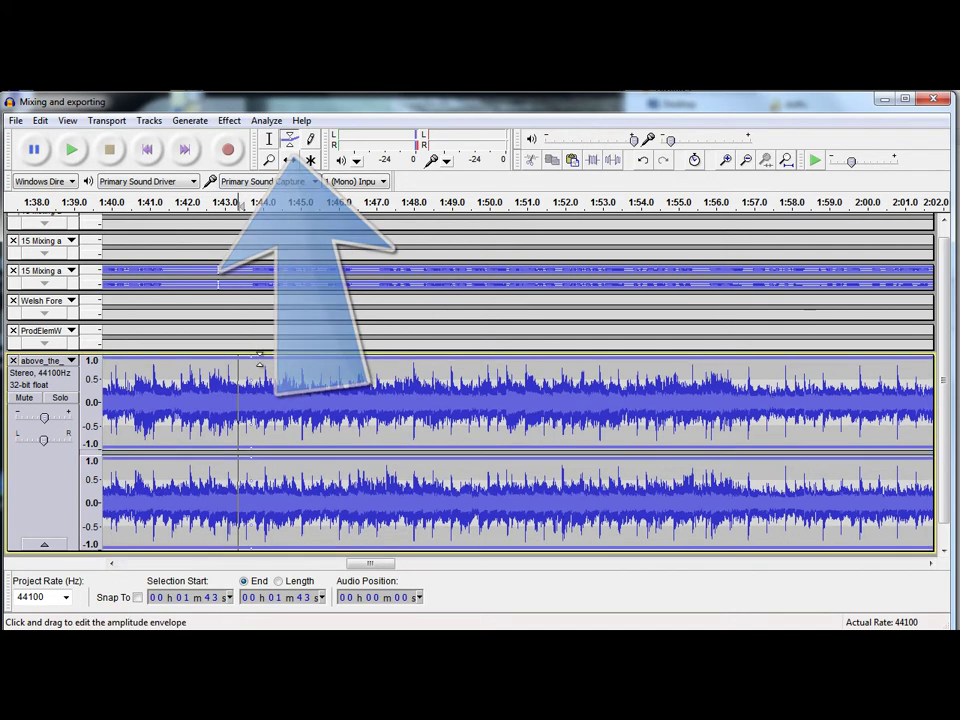
left_click(279, 361)
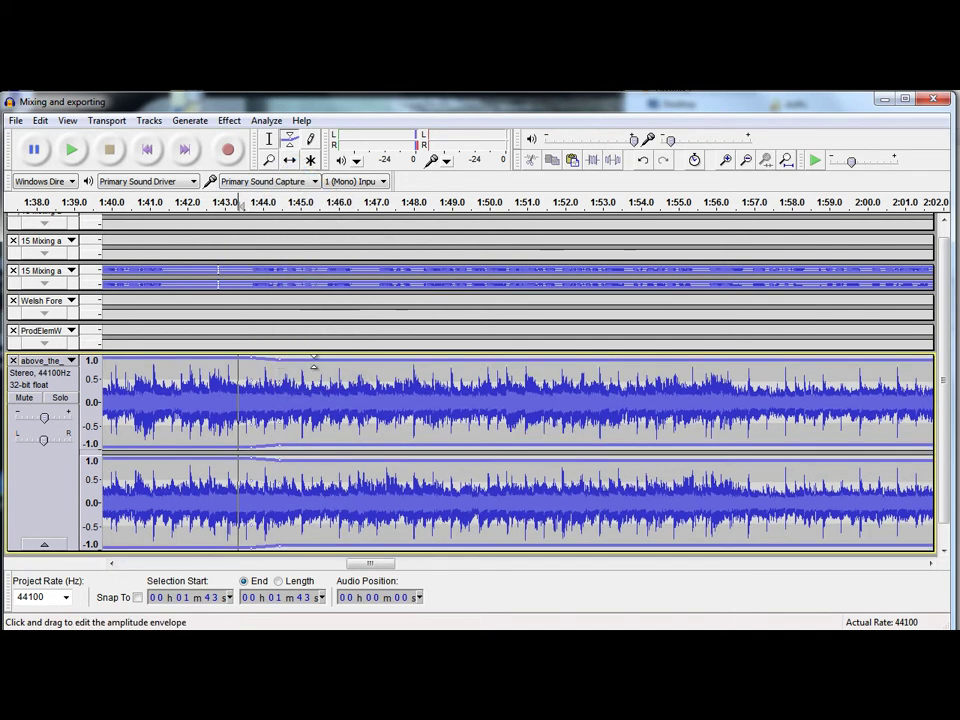
left_click_drag(314, 358, 392, 381)
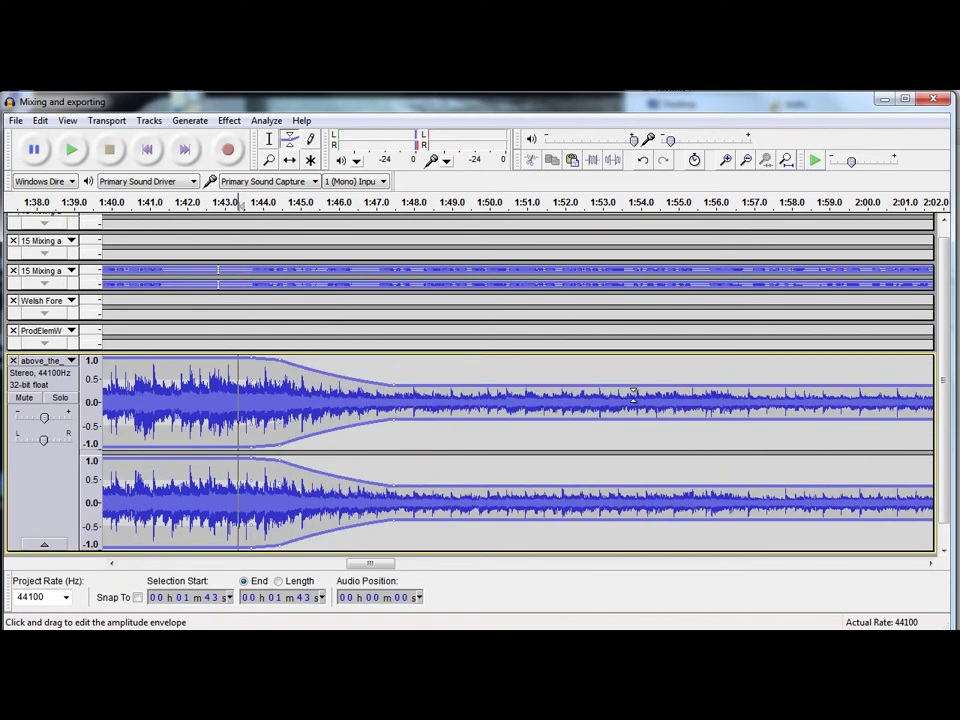
Add an envelope swell that raises the music to full volume and then fades it back down
left_click(669, 384)
left_click_drag(684, 384, 714, 362)
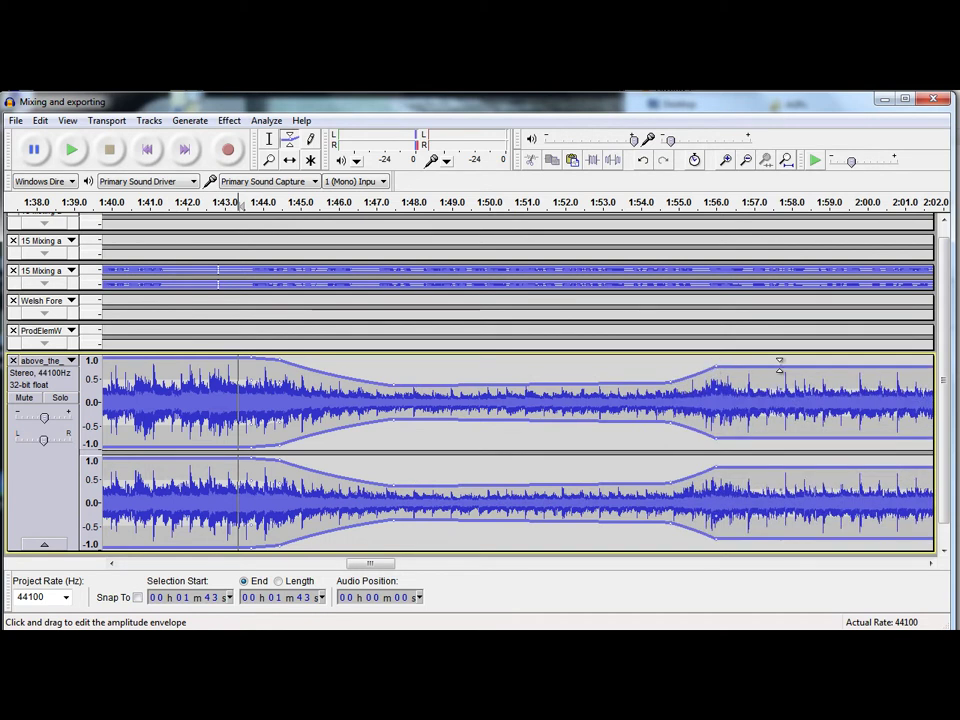
left_click_drag(791, 365, 914, 395)
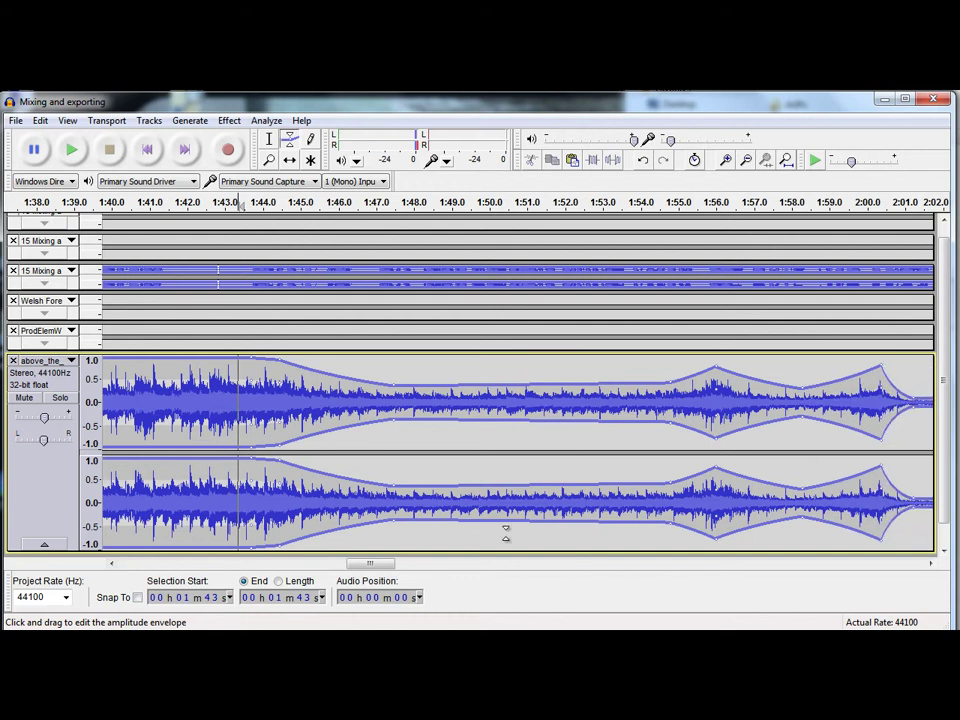
Scroll to the end of the music and raise its envelope back to full volume by 2:08
left_click(929, 564)
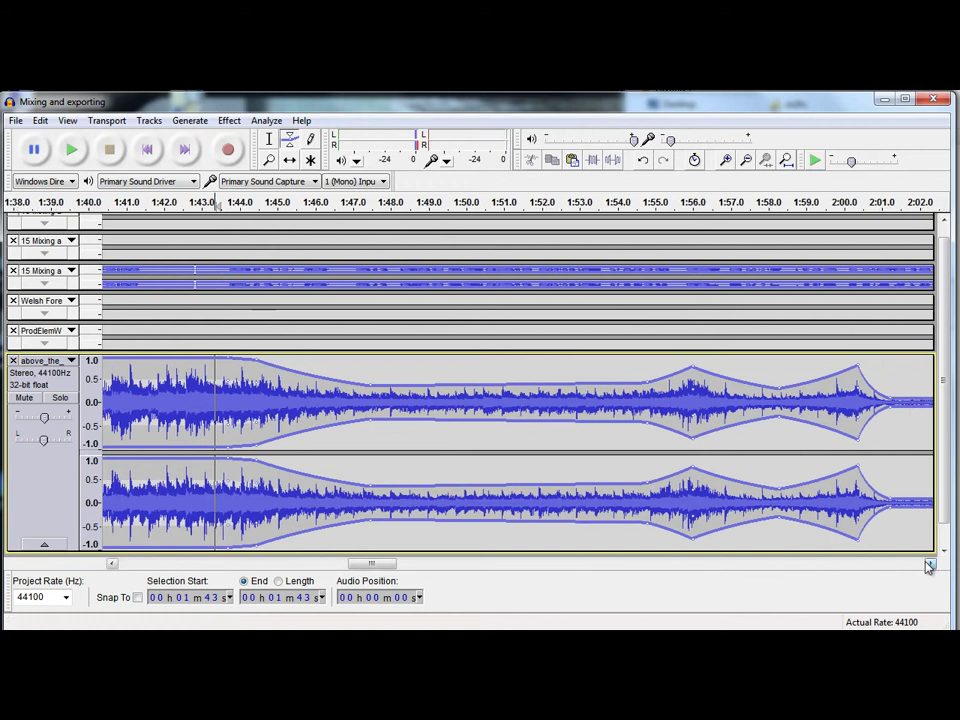
left_click(929, 564)
left_click(928, 565)
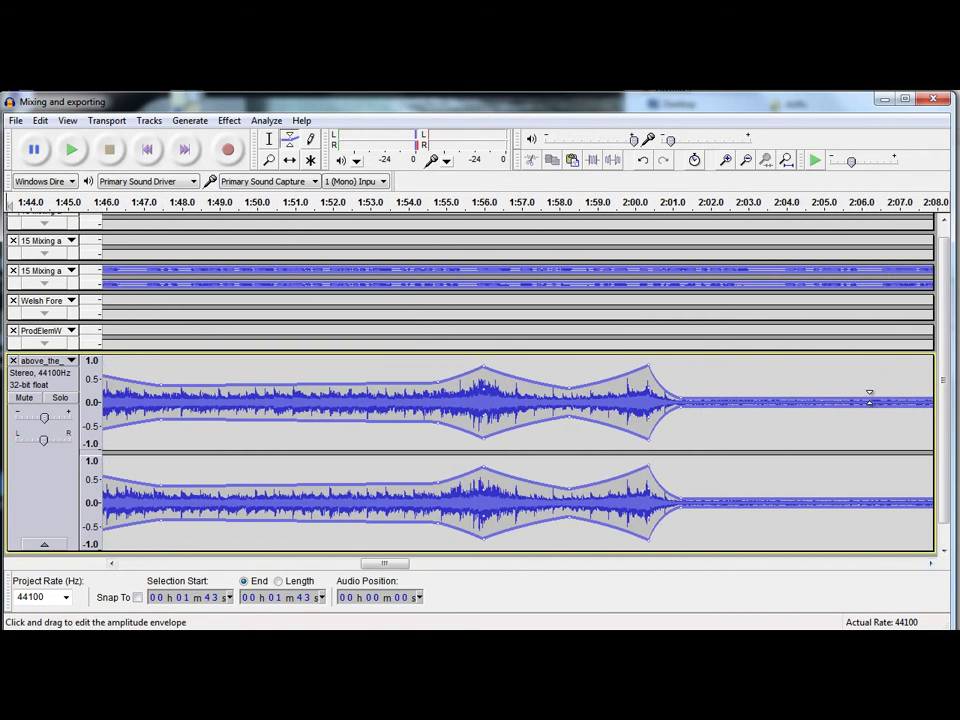
left_click_drag(869, 398, 906, 352)
left_click(673, 338)
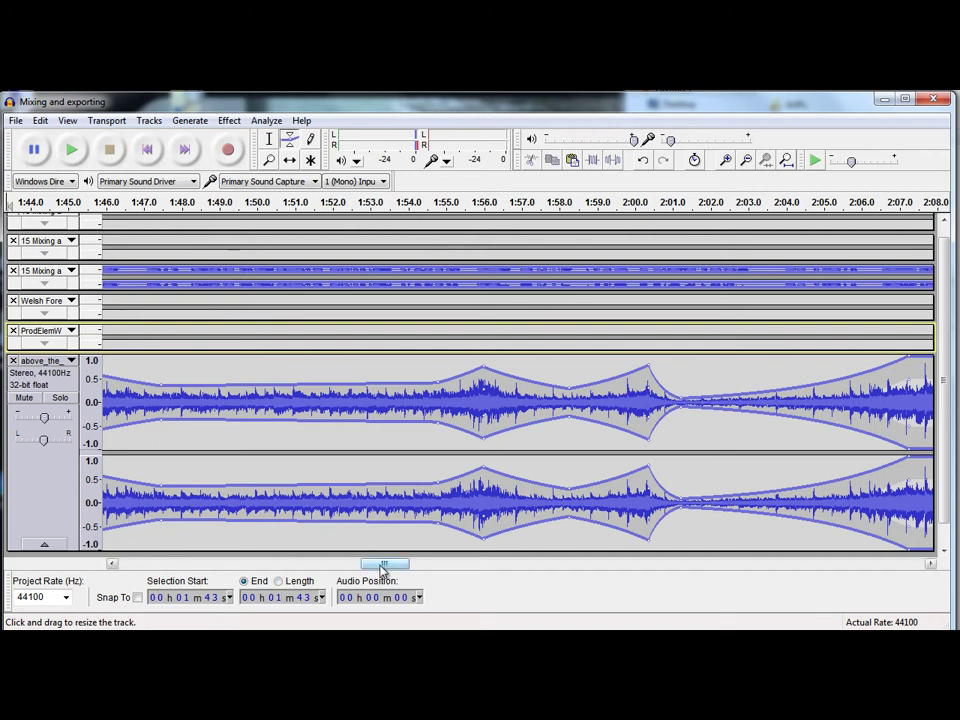
Drag the voice track down so it sits directly beneath the music track
left_click_drag(385, 563, 451, 563)
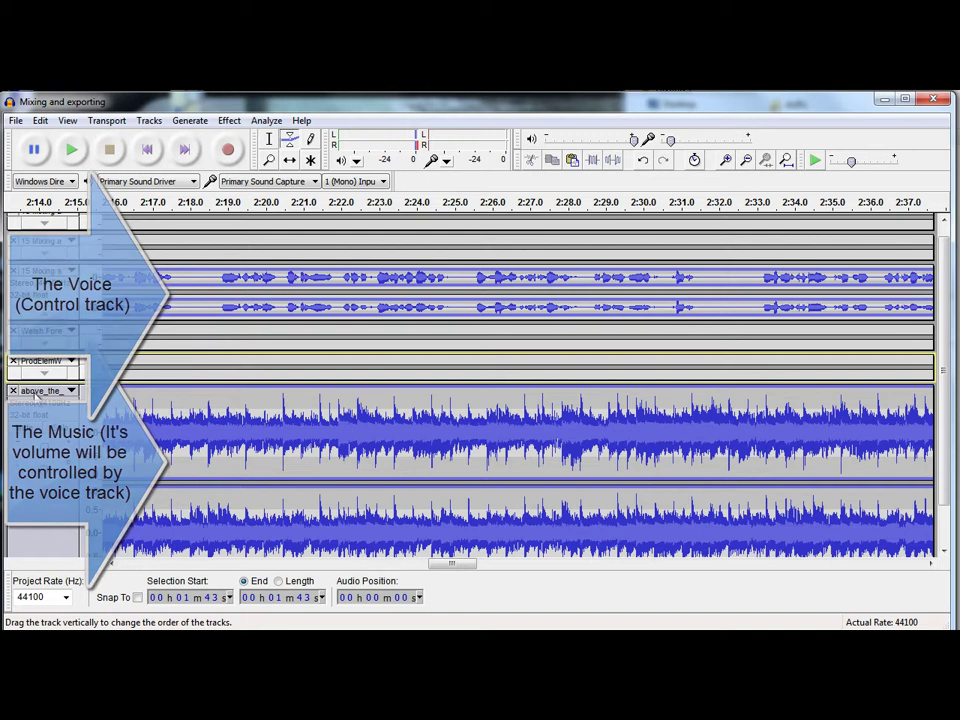
left_click(60, 292)
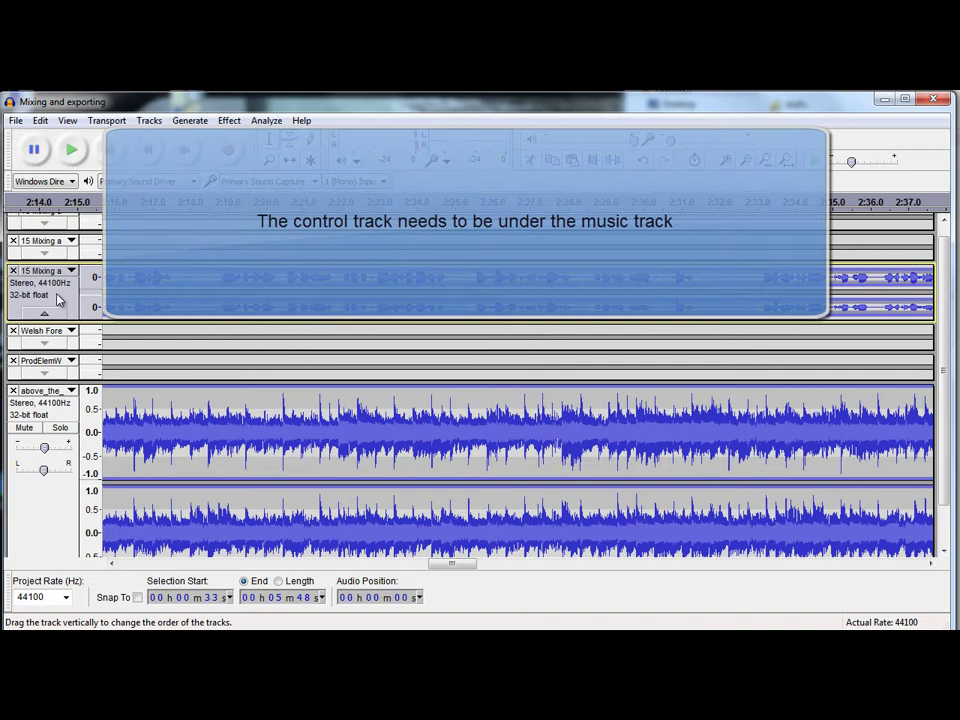
left_click_drag(58, 300, 80, 403)
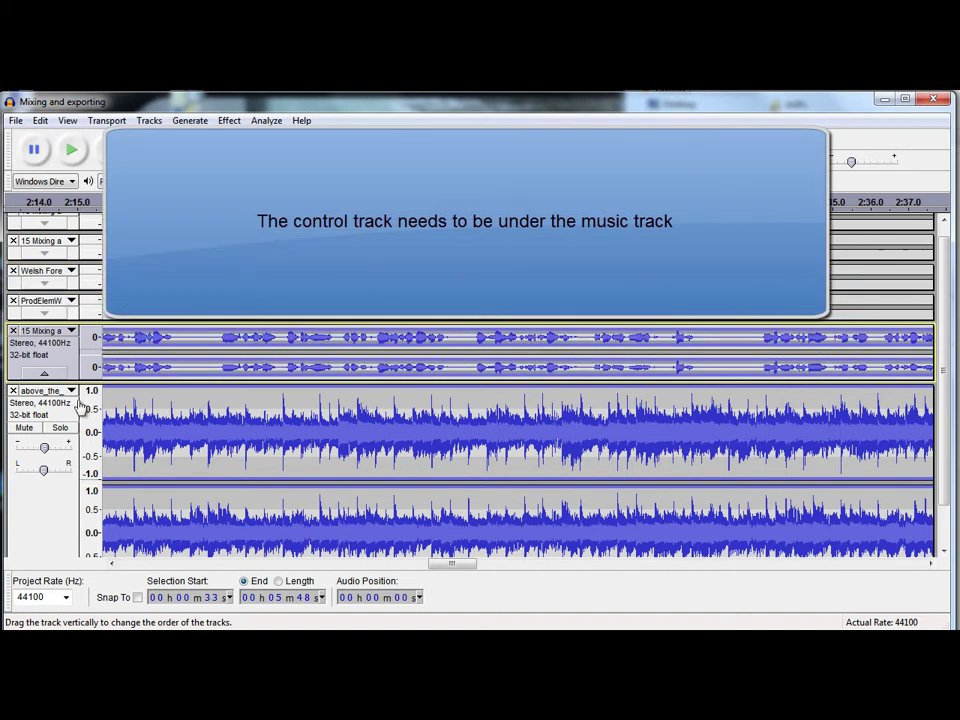
left_click_drag(88, 505, 86, 563)
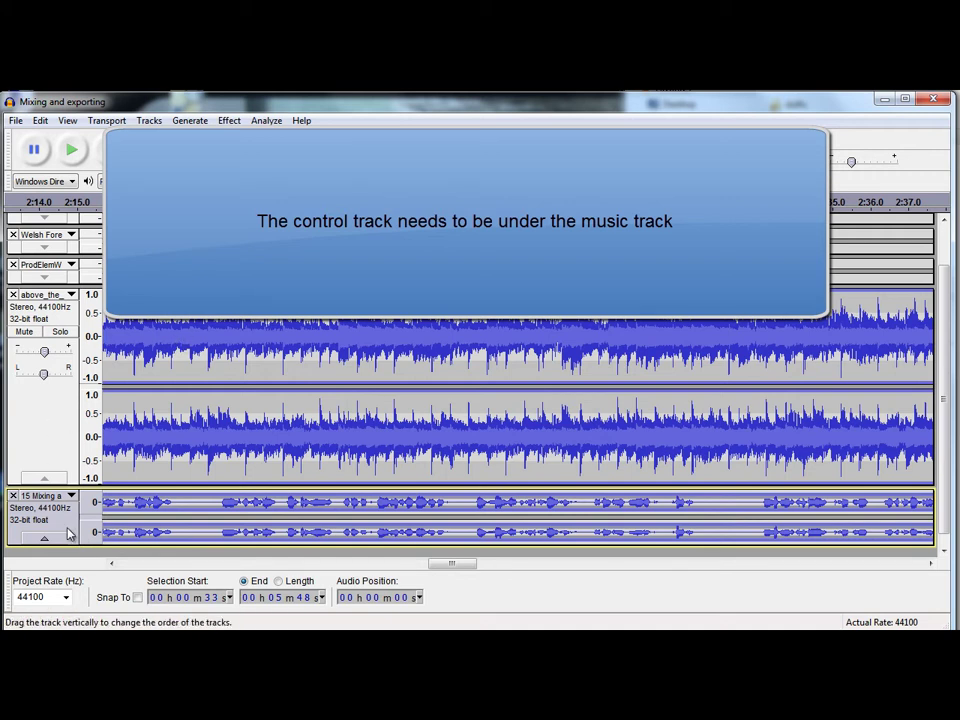
Select 2:18–2:30 on the music track and apply Auto Duck with a -12 dB duck amount
left_click(58, 400)
left_click_drag(174, 385, 628, 380)
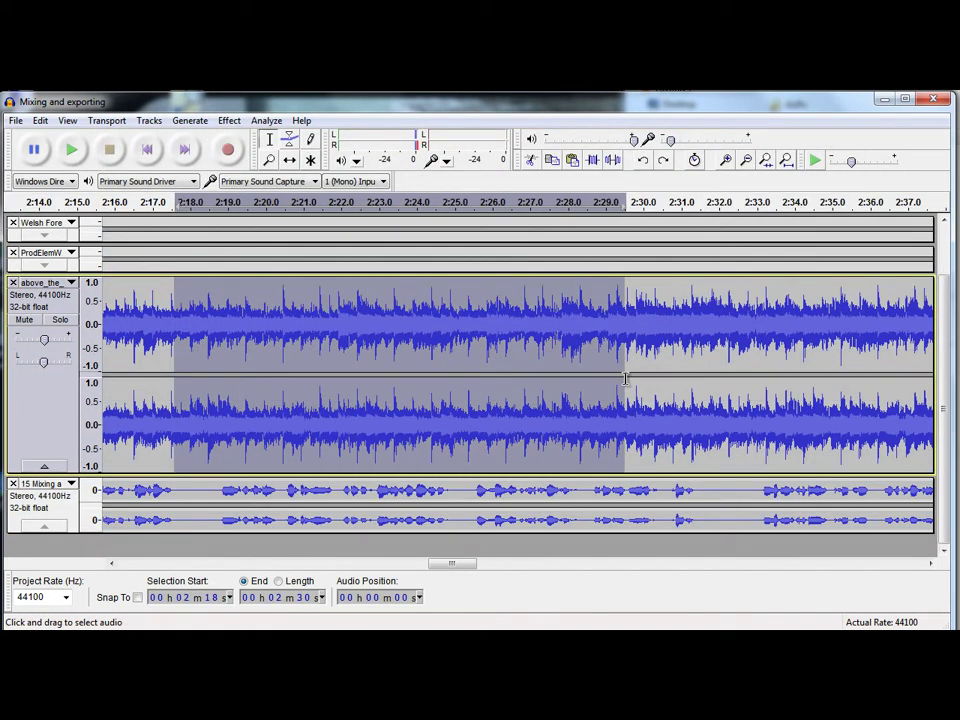
left_click(228, 121)
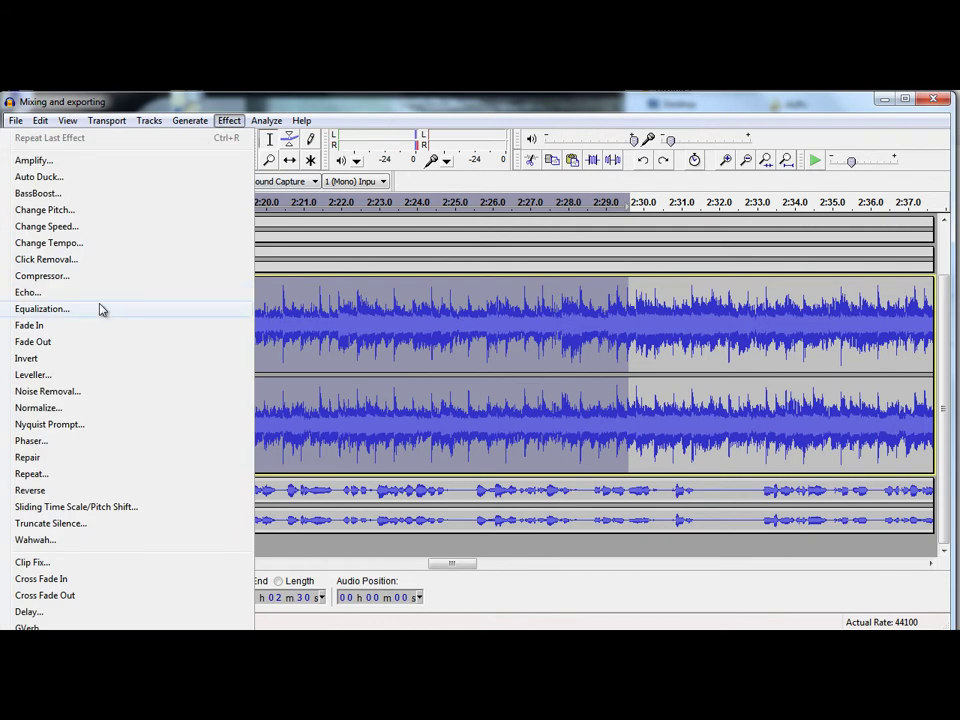
left_click(62, 178)
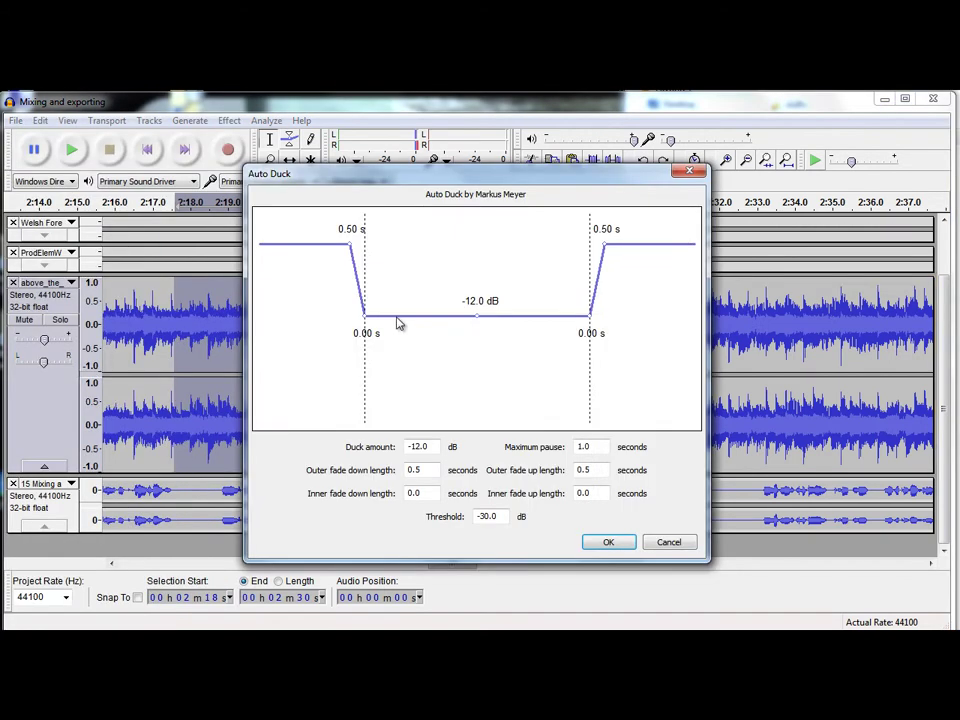
left_click_drag(477, 316, 479, 316)
left_click_drag(476, 178, 714, 145)
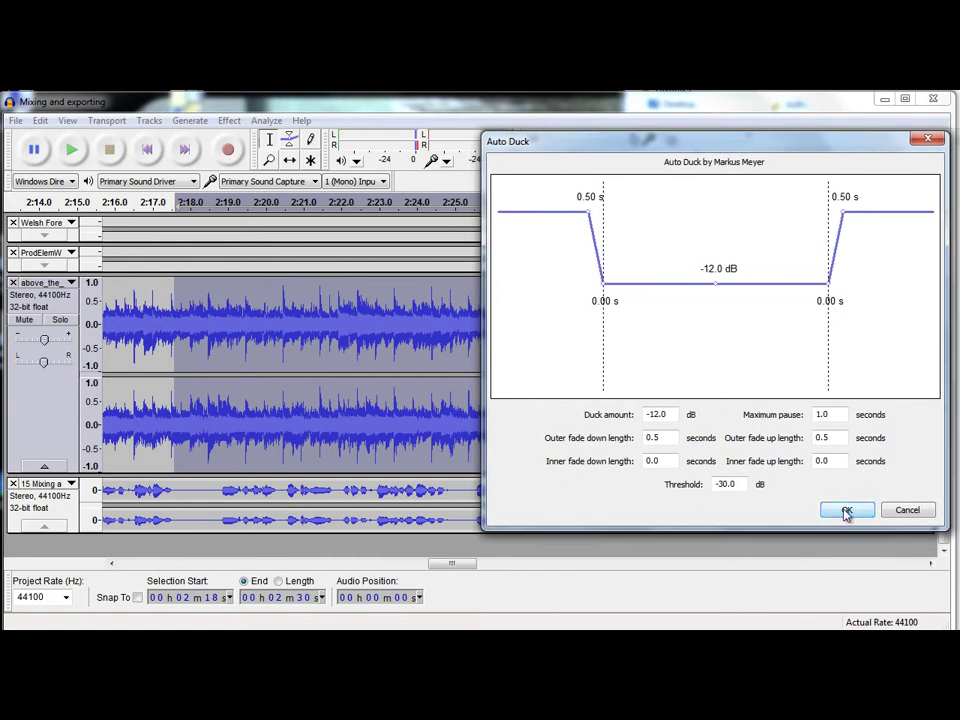
left_click(846, 512)
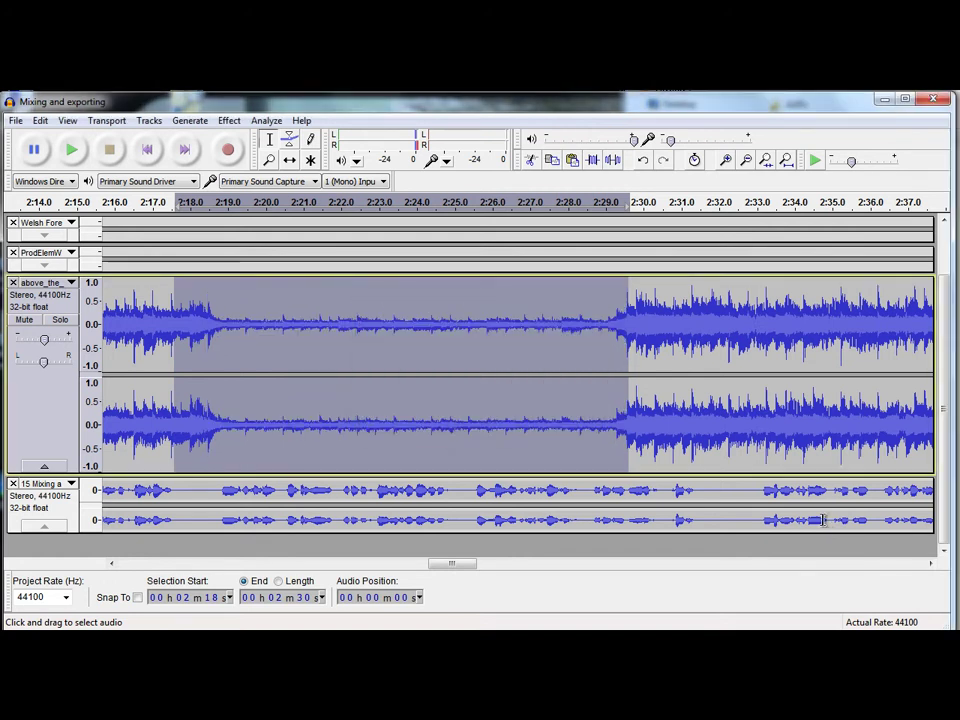
Click in the music track to clear the ducked range selection
left_click(137, 305)
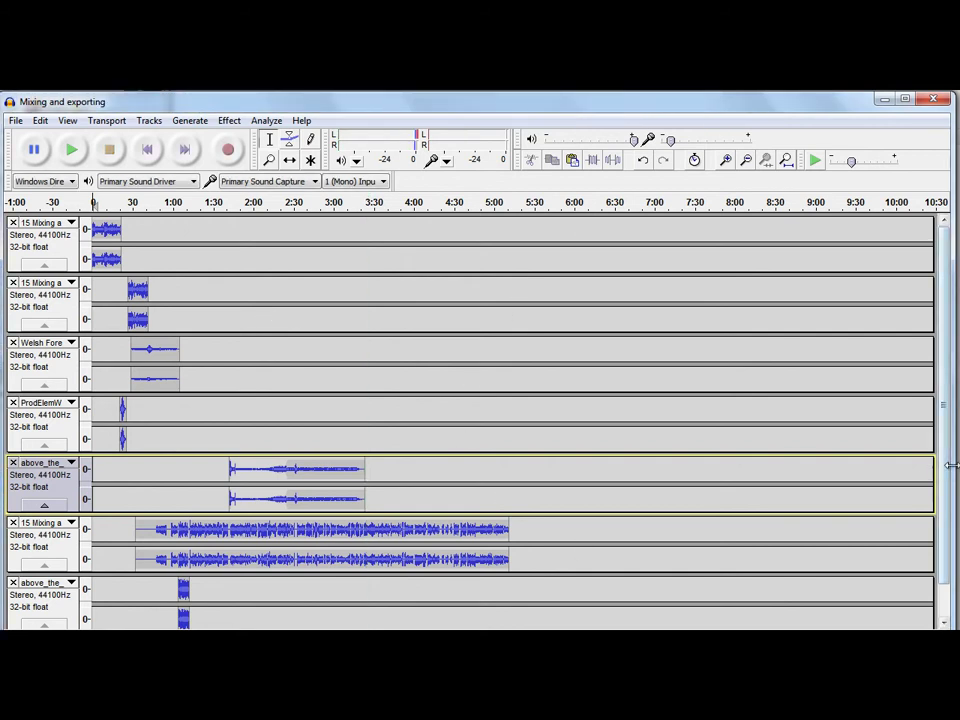
Select the entire project with Ctrl+A for export
left_click_drag(946, 471, 950, 477)
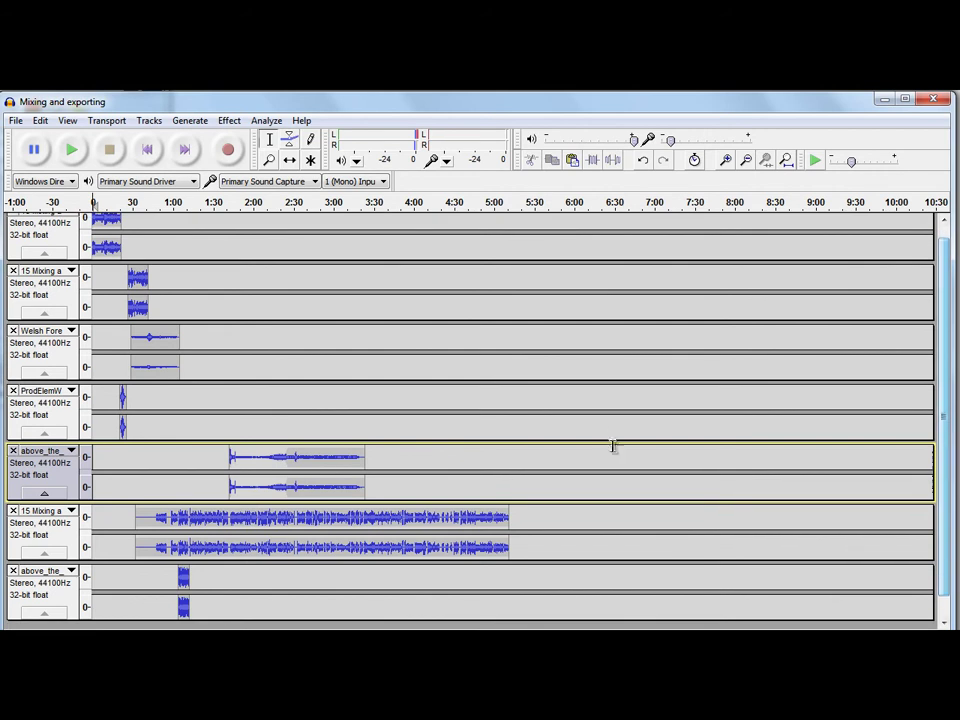
key("ctrl+a")
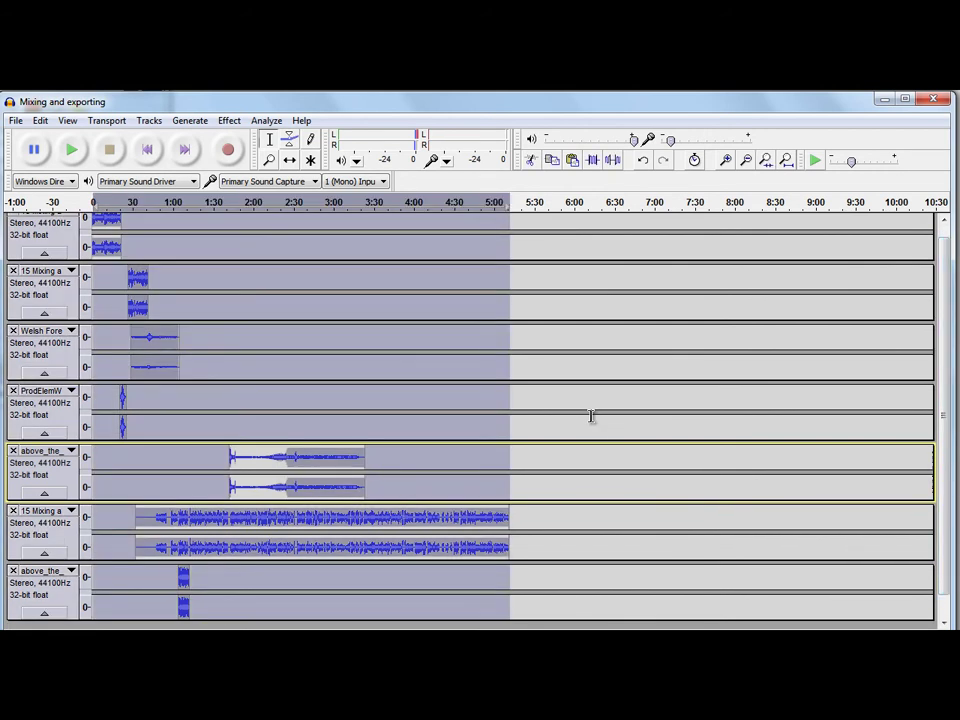
left_click(576, 431)
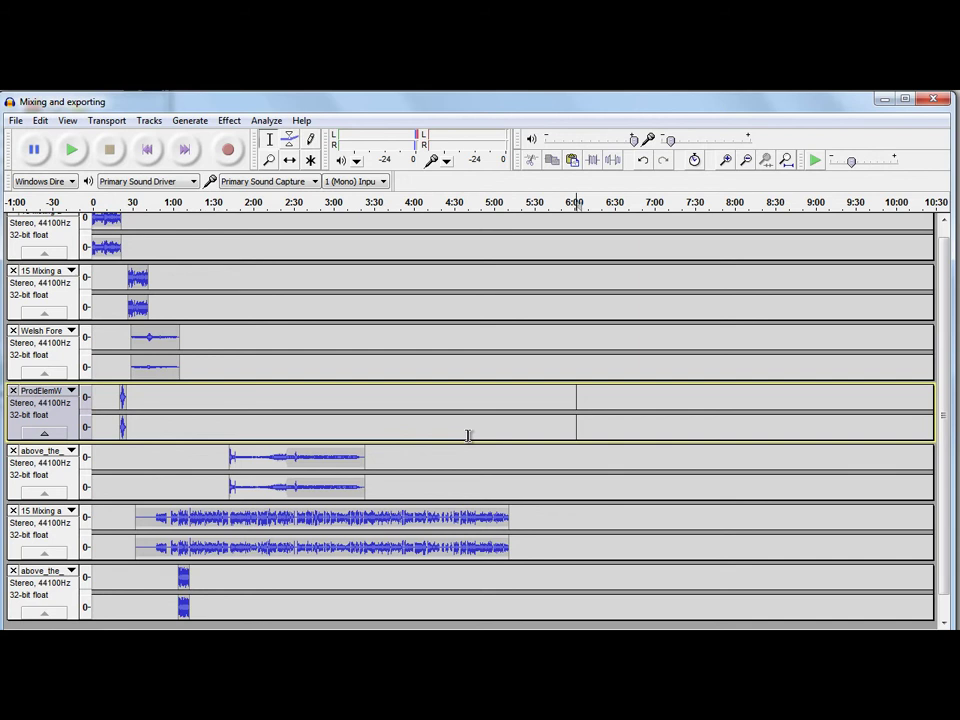
key("ctrl+a")
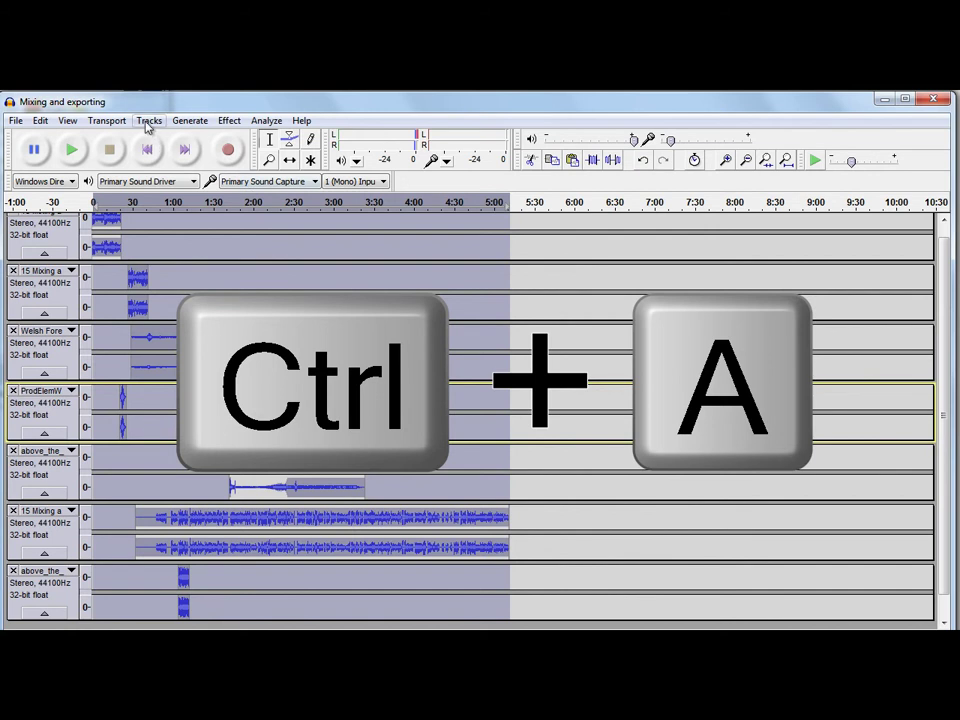
Export the mix as a stereo WAV into a new Masters folder, accepting metadata and mix-down prompts
left_click(21, 122)
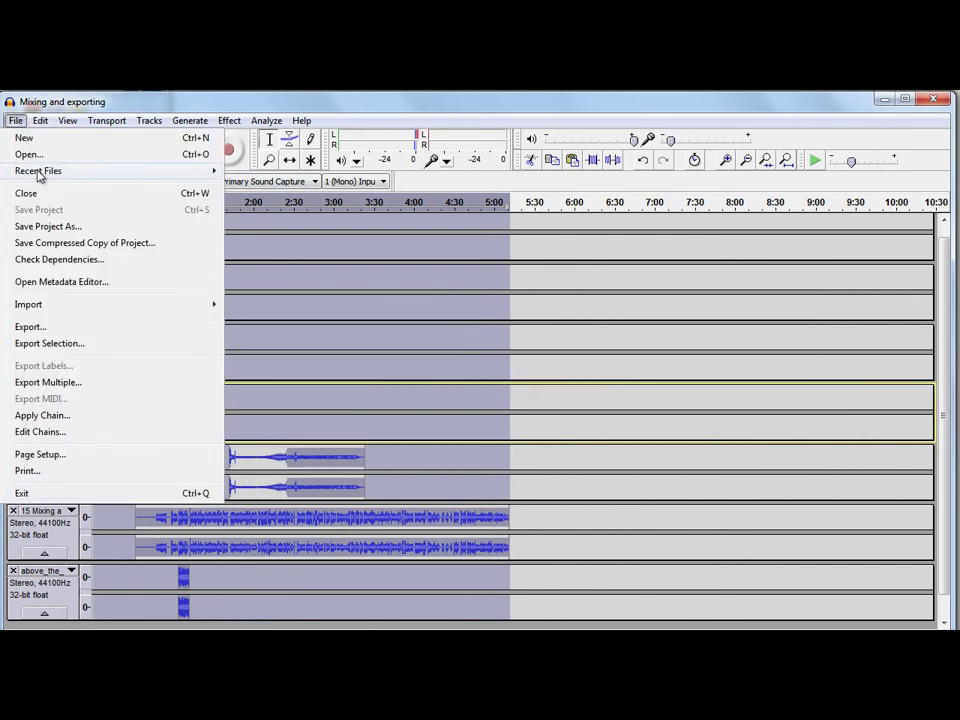
left_click(129, 330)
type("Masters")
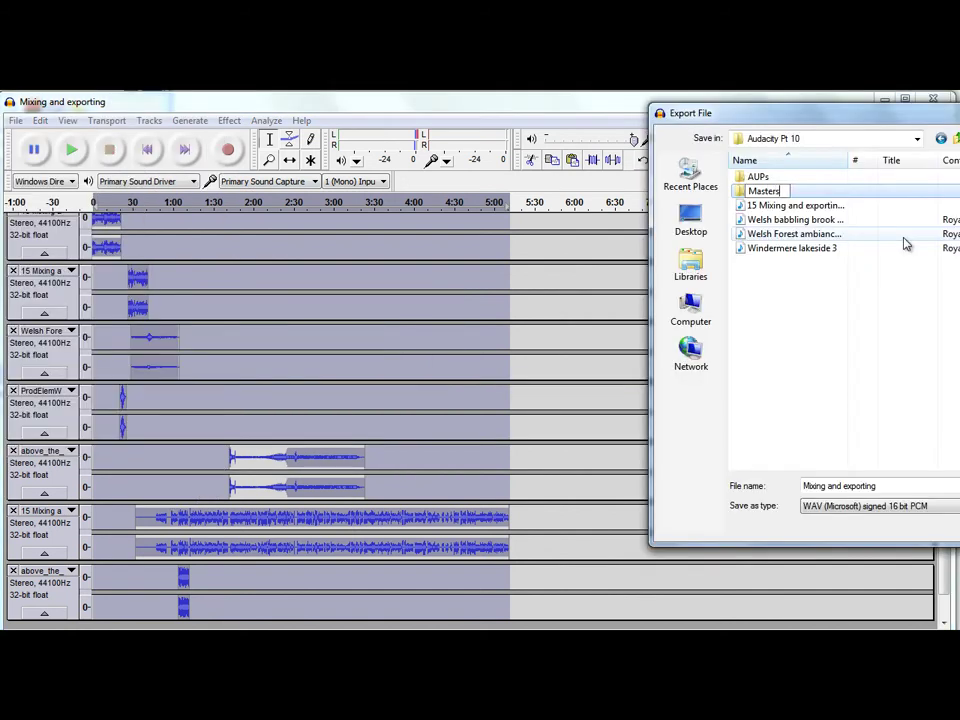
key("Return")
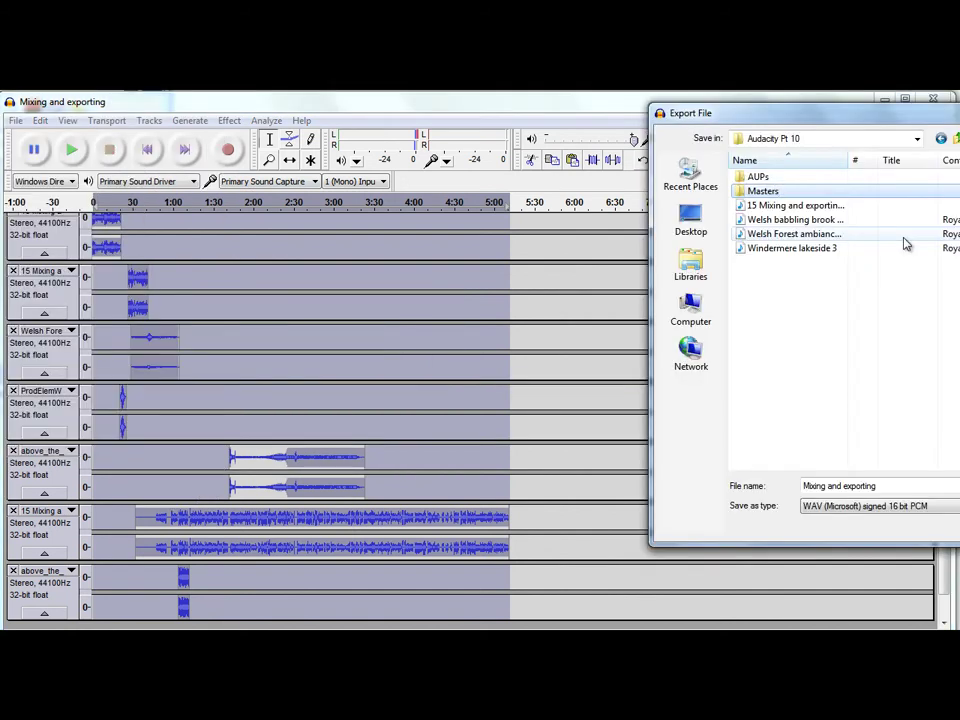
double_click(763, 190)
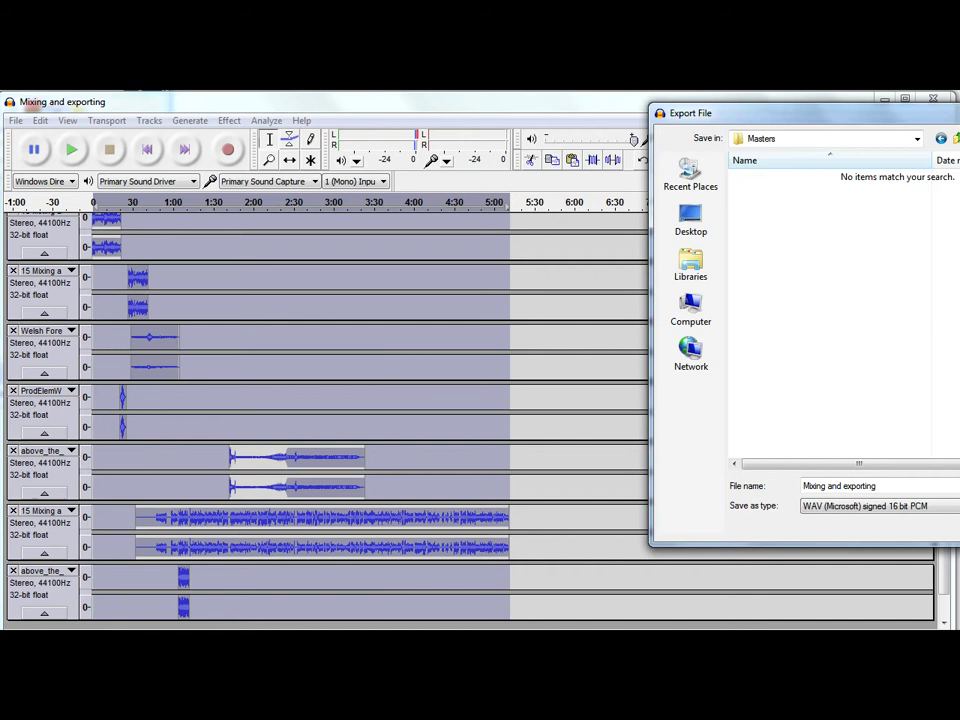
key("Return")
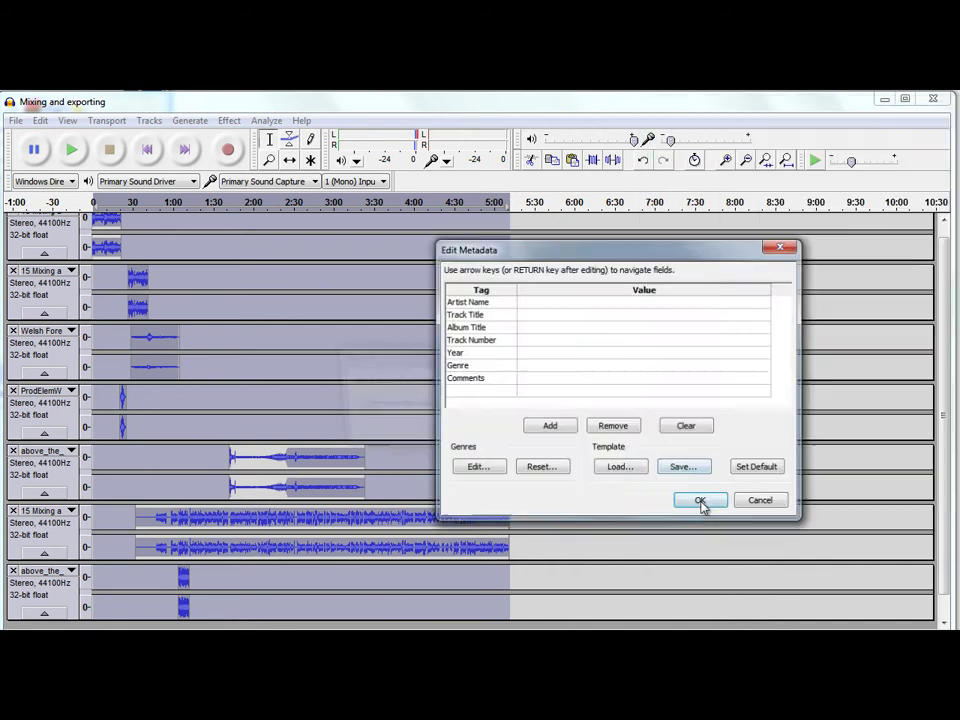
left_click(699, 499)
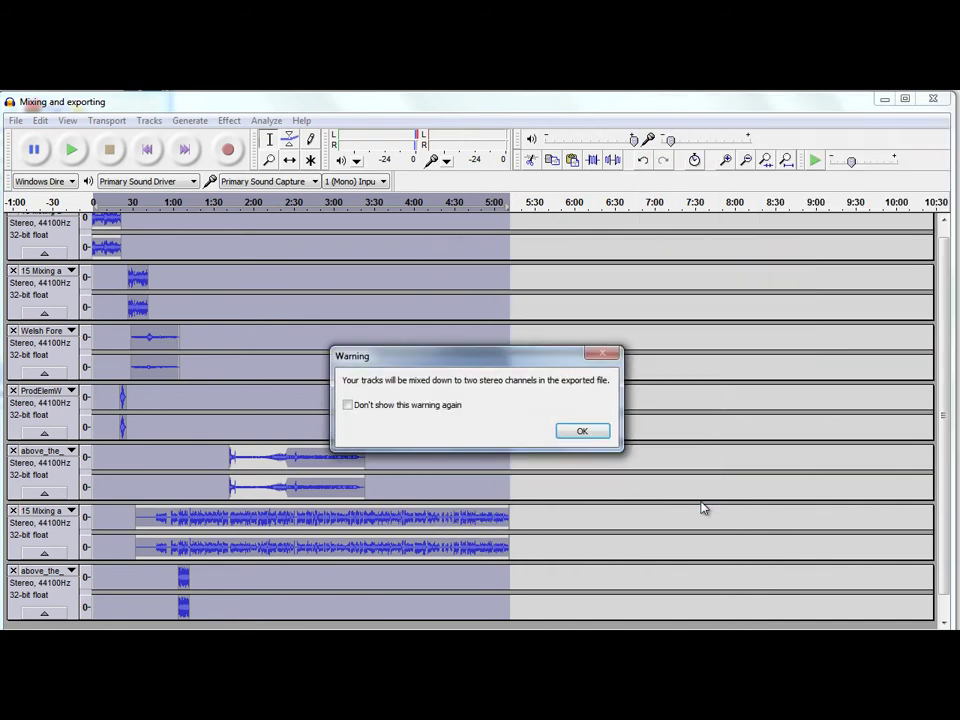
left_click(580, 432)
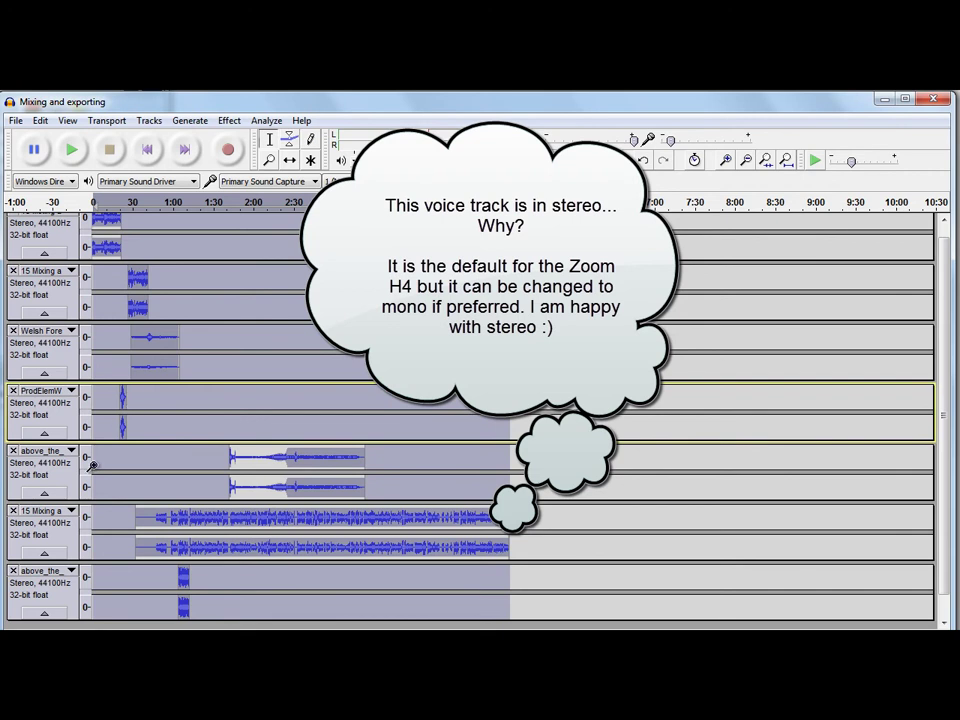
Select the long voice recording track and apply Tracks > Stereo Track to Mono
left_click(60, 543)
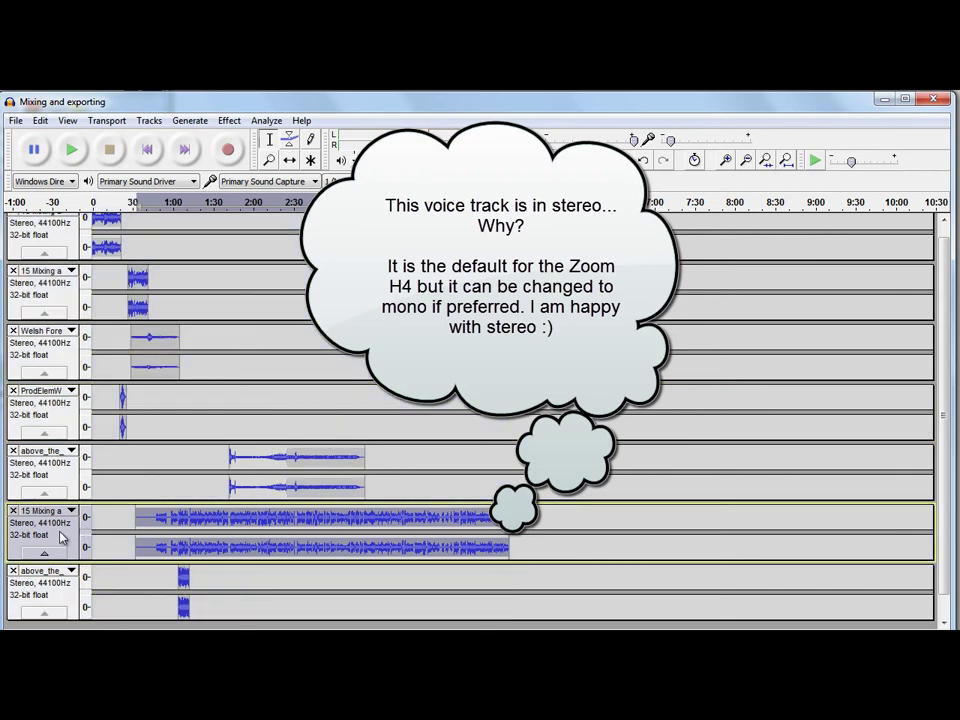
left_click(108, 121)
mouse_move(153, 123)
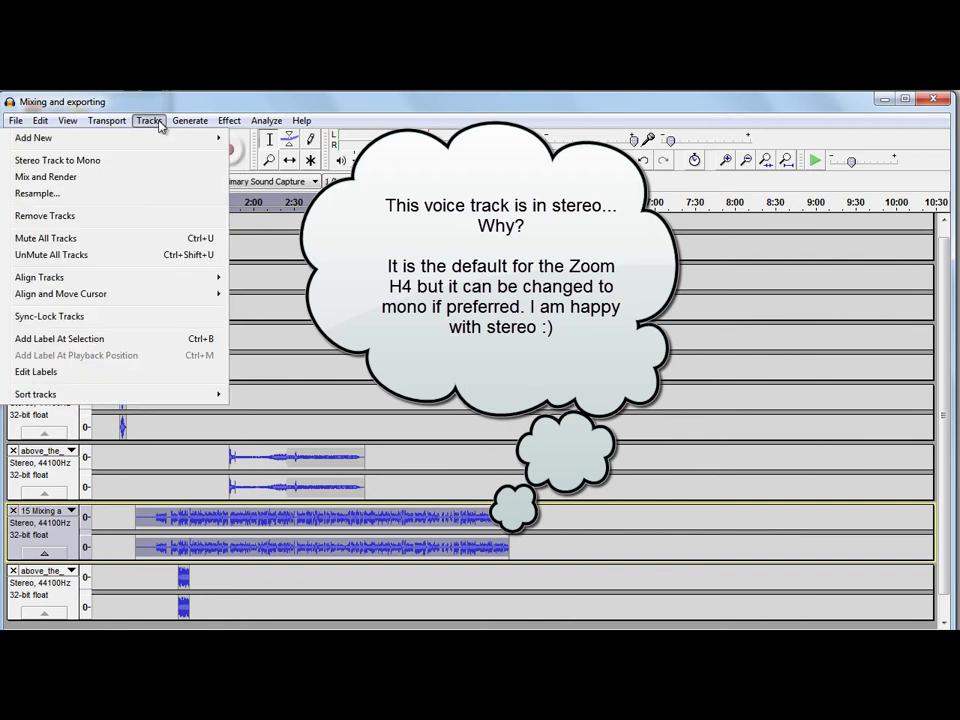
left_click(133, 161)
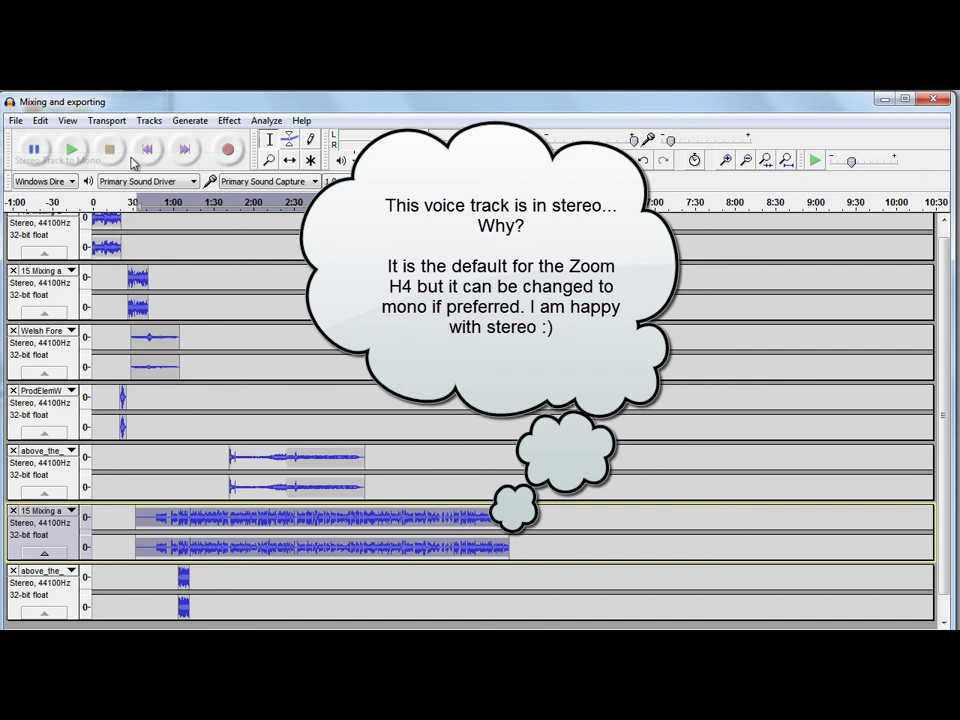